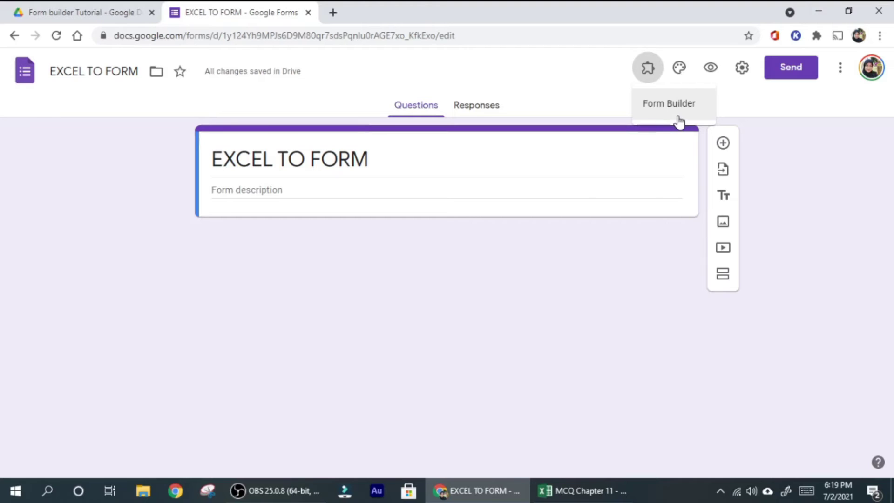
- Start the Form Builder add-on and choose the Google Sheets file MCQ Chapter 11 as the import source
click(661, 108)
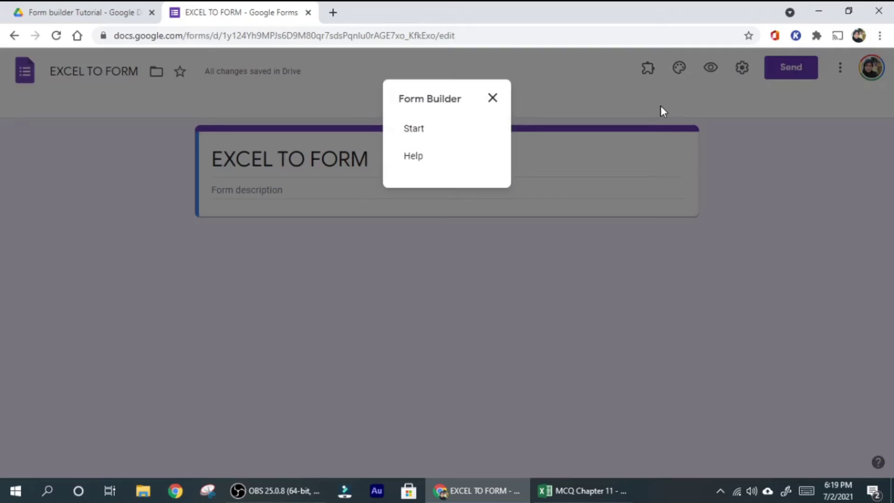
click(418, 130)
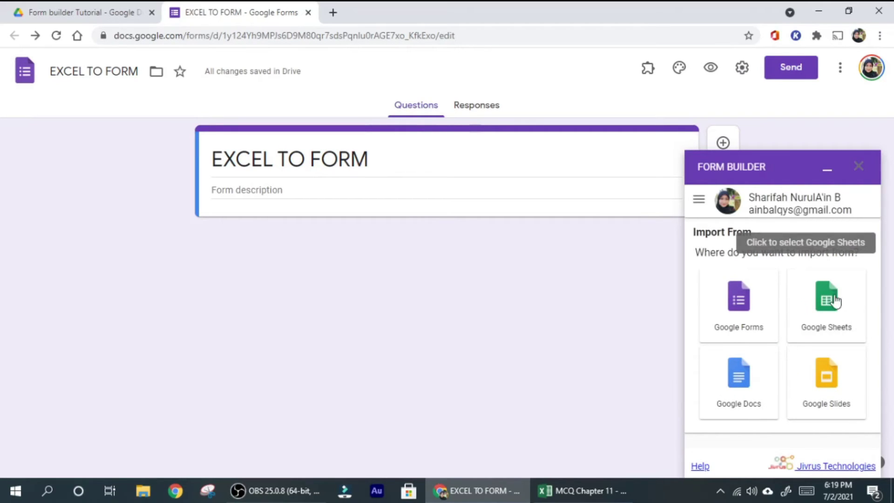
click(845, 309)
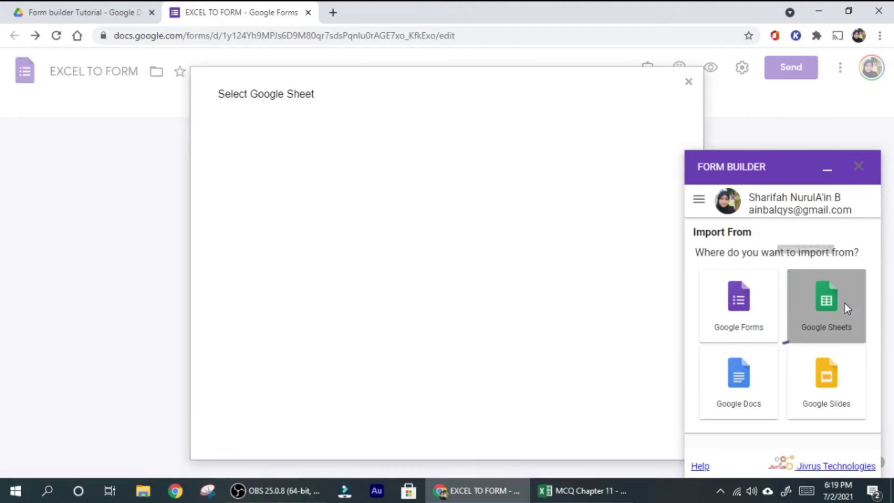
click(341, 311)
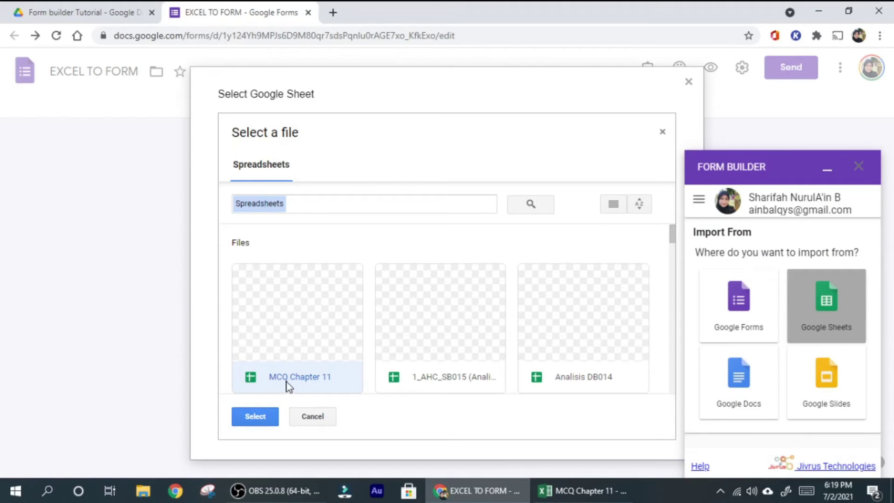
click(252, 419)
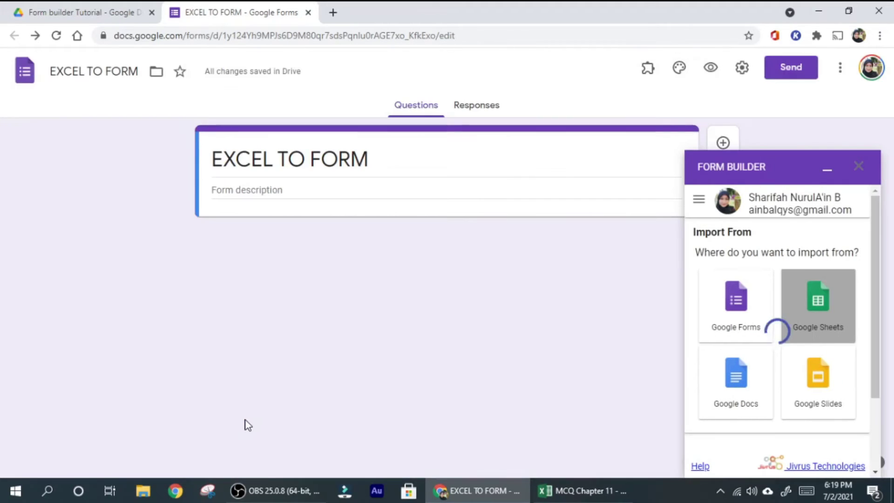
- Choose the Sheet1 tab of MCQ Chapter 11 and set the import pattern to Quiz
scroll(867, 395, down, 2)
scroll(866, 396, down, 2)
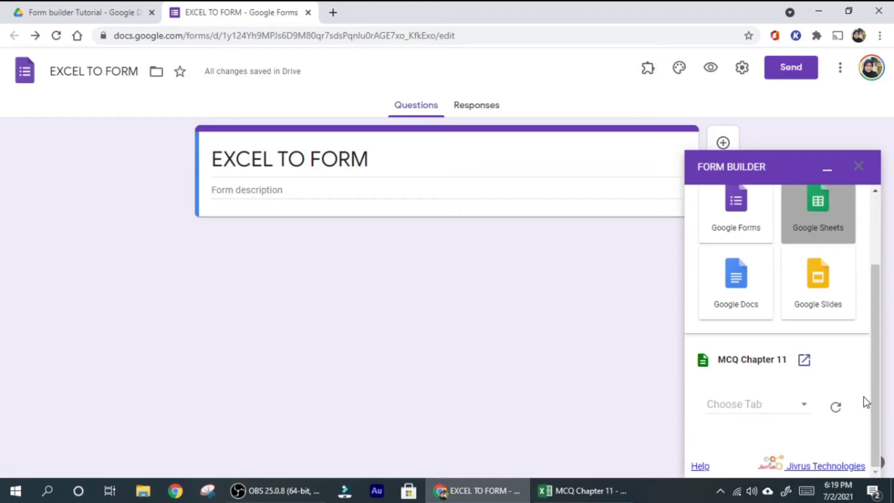
click(807, 411)
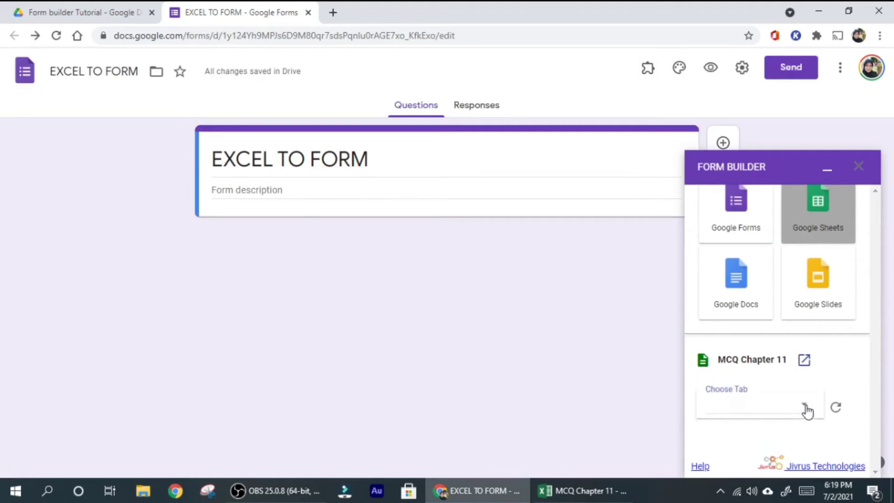
click(735, 413)
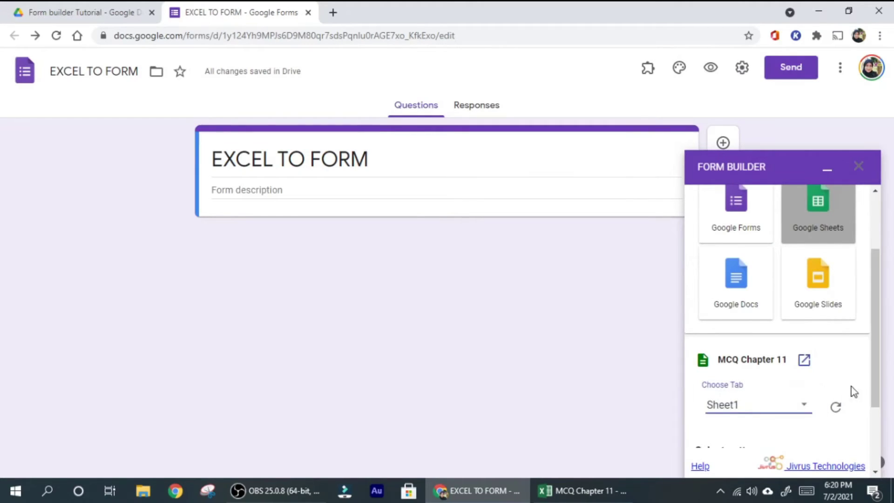
scroll(856, 381, down, 2)
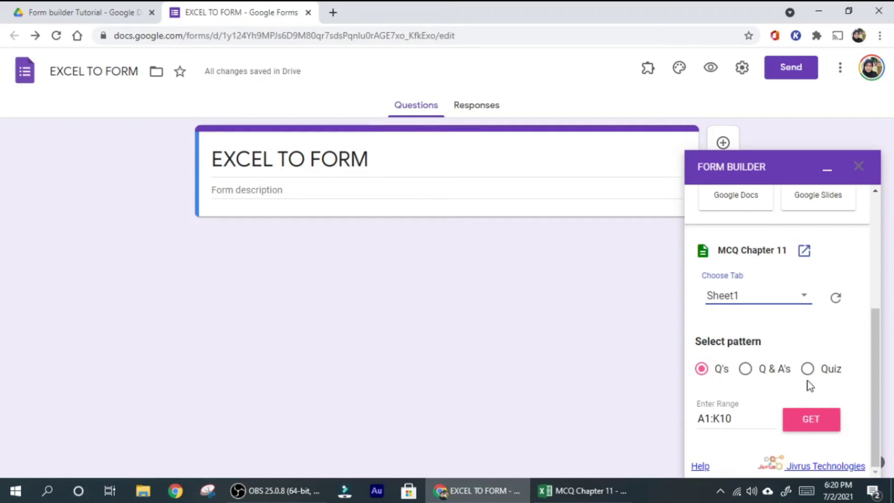
click(808, 369)
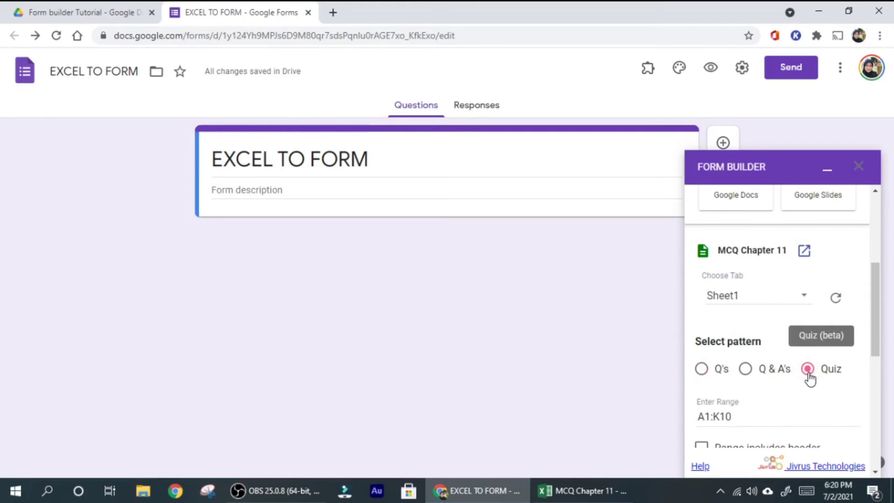
- Switch to the Excel workbook and start a formula in G10 referencing B4:G7 to identify the question table's range
scroll(805, 384, down, 5)
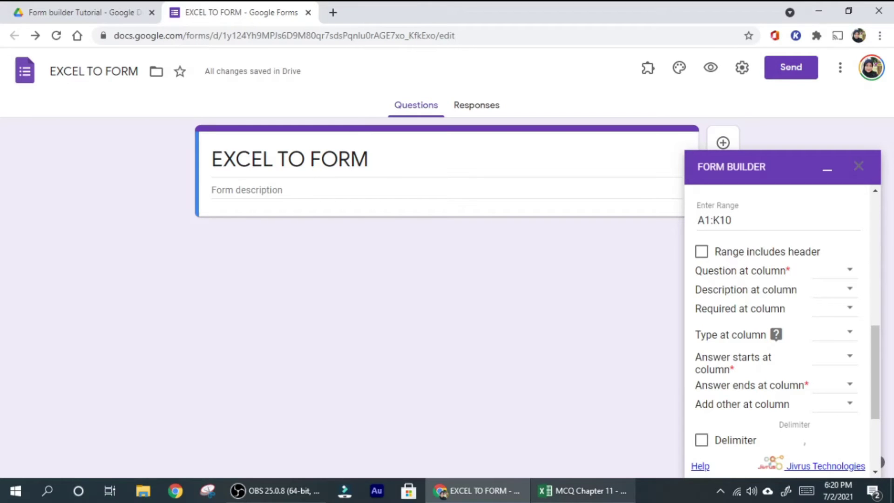
click(582, 490)
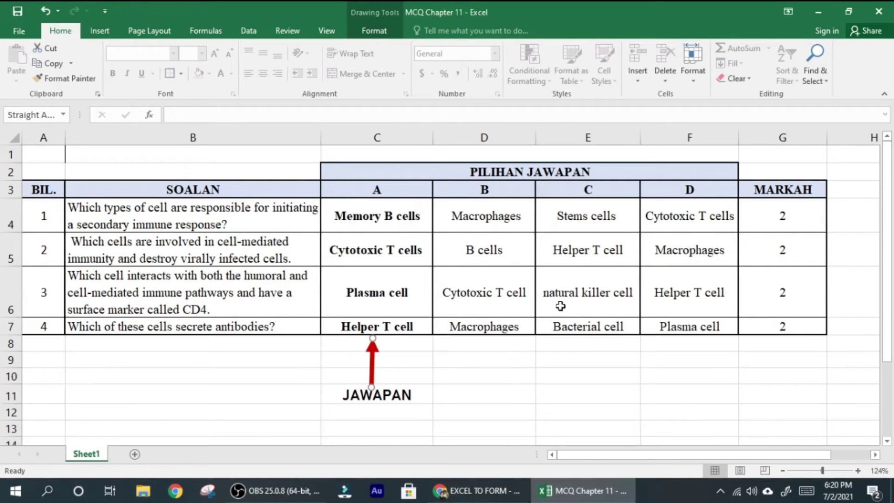
click(756, 379)
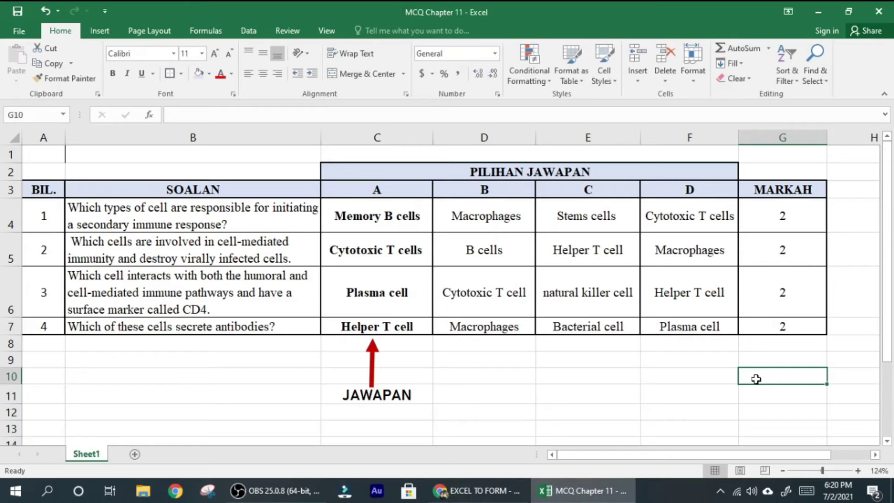
text(+)
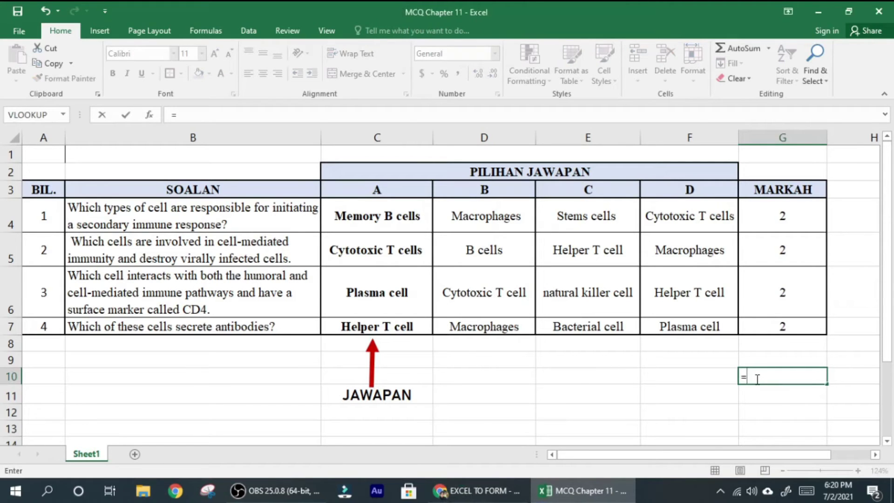
drag(152, 214, 764, 325)
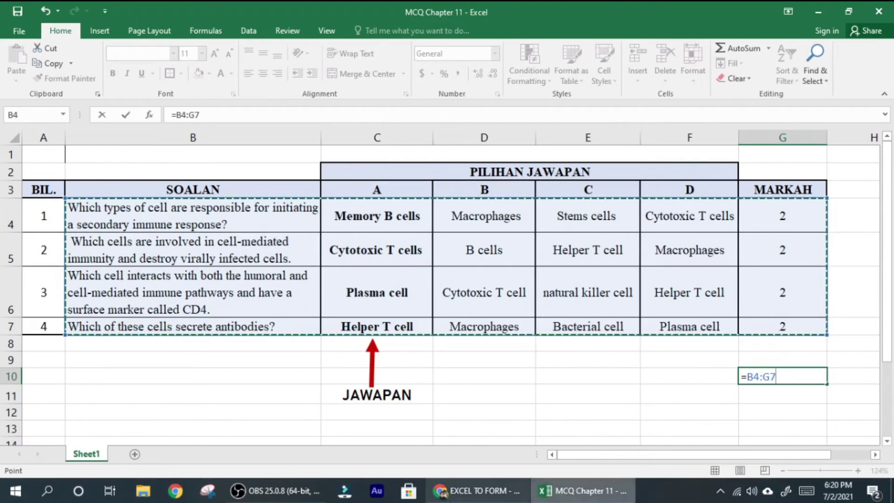
- Return to the form in Chrome and set the Form Builder import range to B4:G7
click(477, 490)
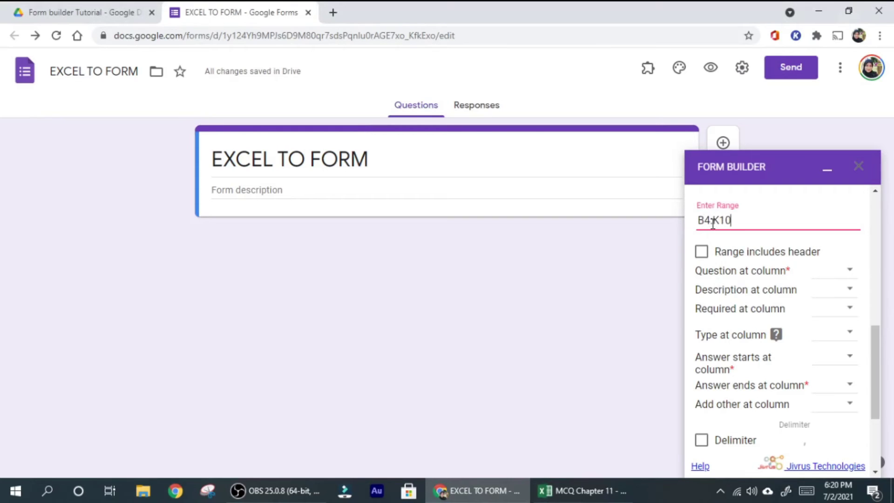
key(BackSpace)
text(G)
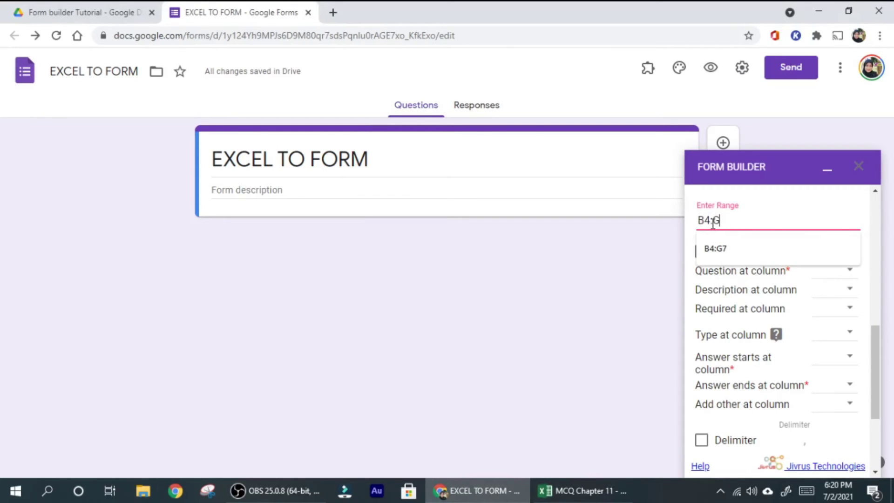
text(7)
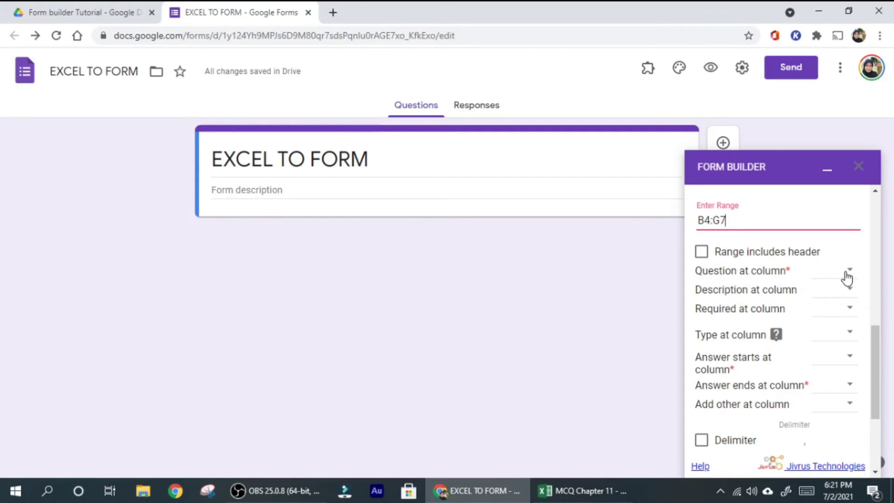
- Check the question column in the Excel sheet, and set Question at column to B in Form Builder
click(582, 490)
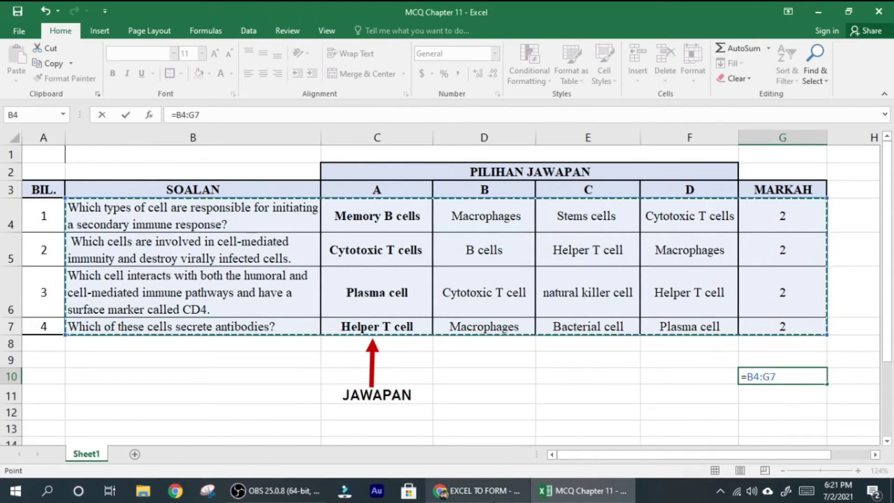
click(479, 490)
click(853, 273)
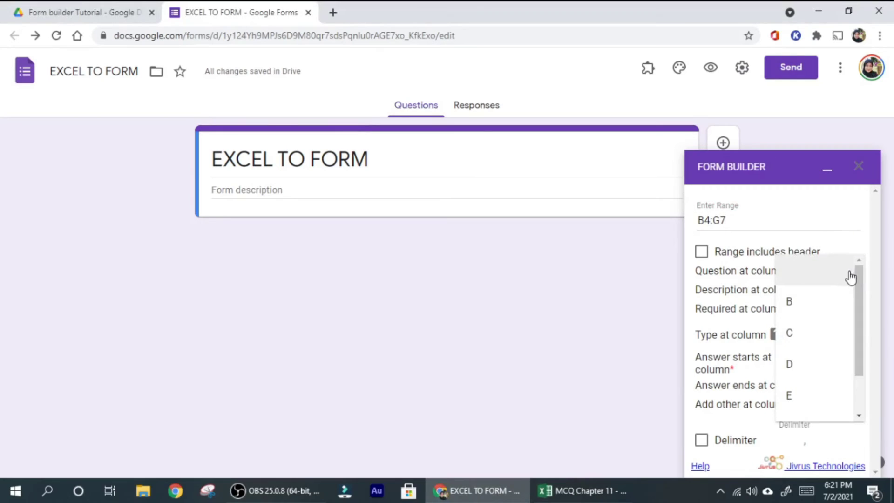
click(794, 304)
- Check the answer-choice columns in Excel, and set the Form Builder answers to start at column C and end at column F
scroll(812, 323, down, 3)
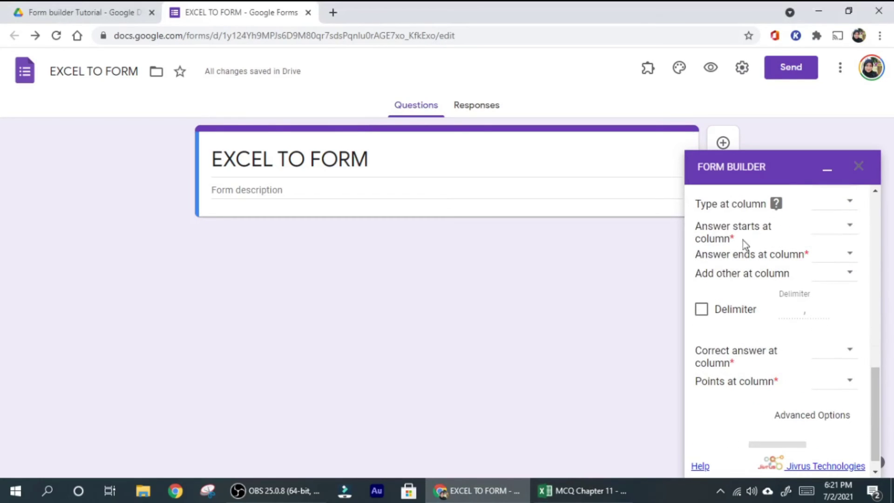
click(607, 491)
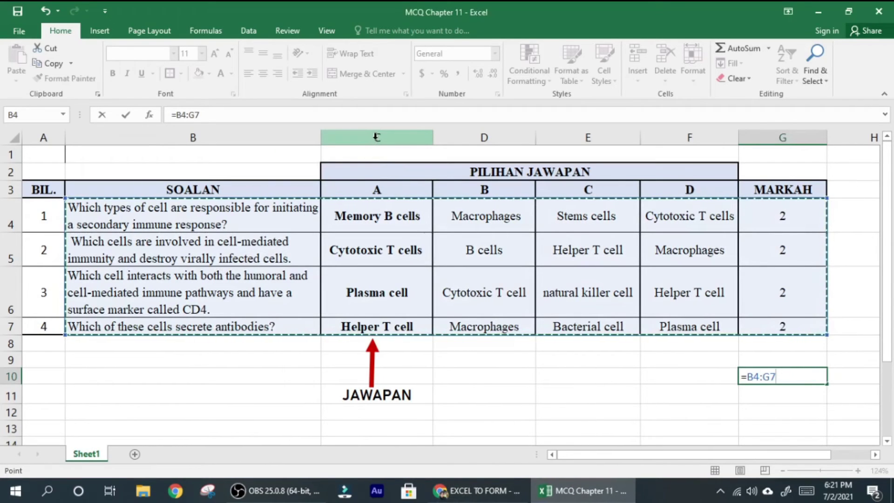
click(488, 493)
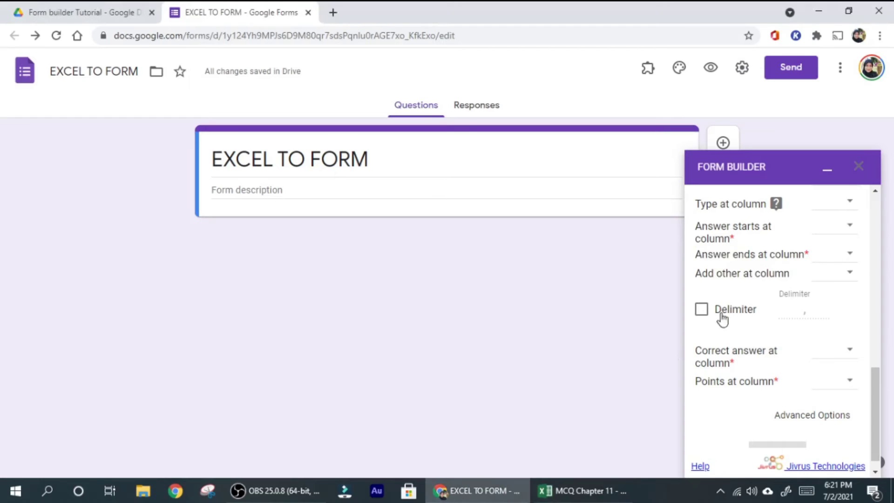
click(851, 232)
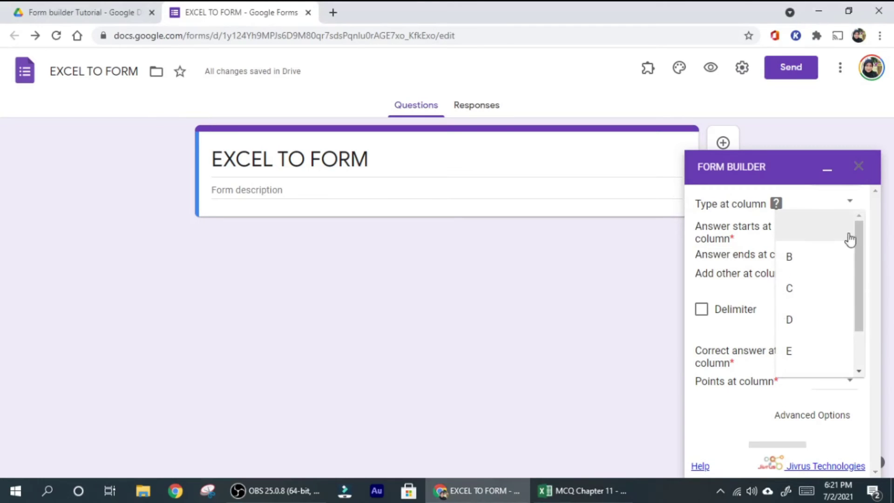
click(818, 295)
click(851, 260)
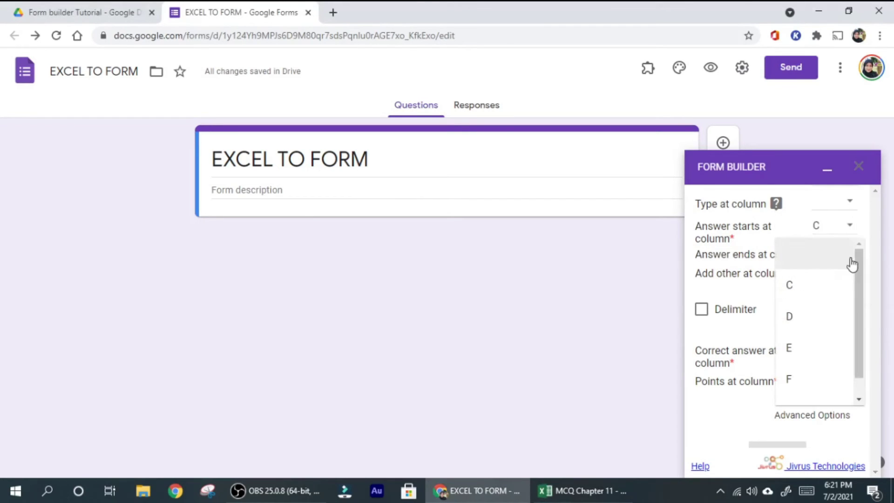
click(791, 378)
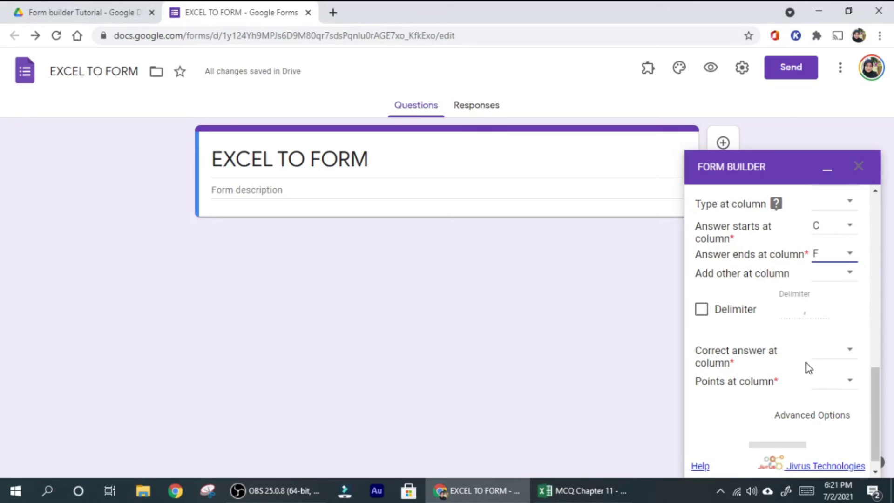
- Check the correct-answer column in Excel, and set Correct answer at column to C in Form Builder
scroll(806, 363, down, 1)
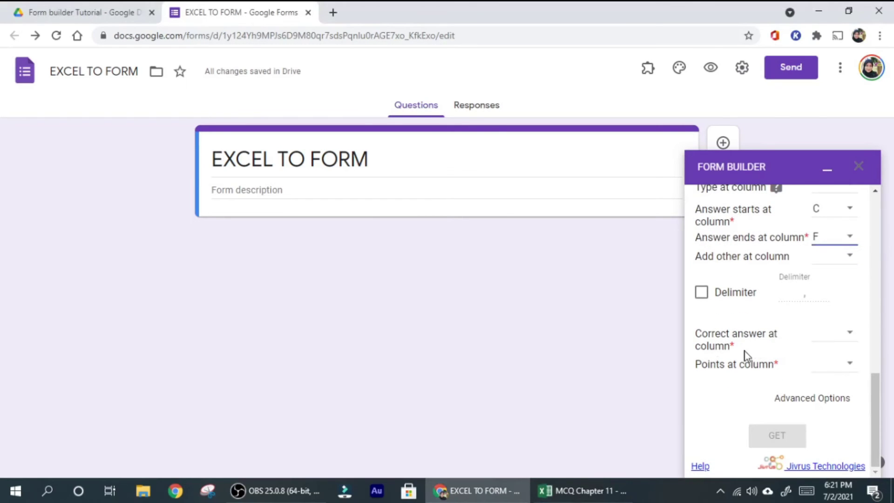
click(615, 491)
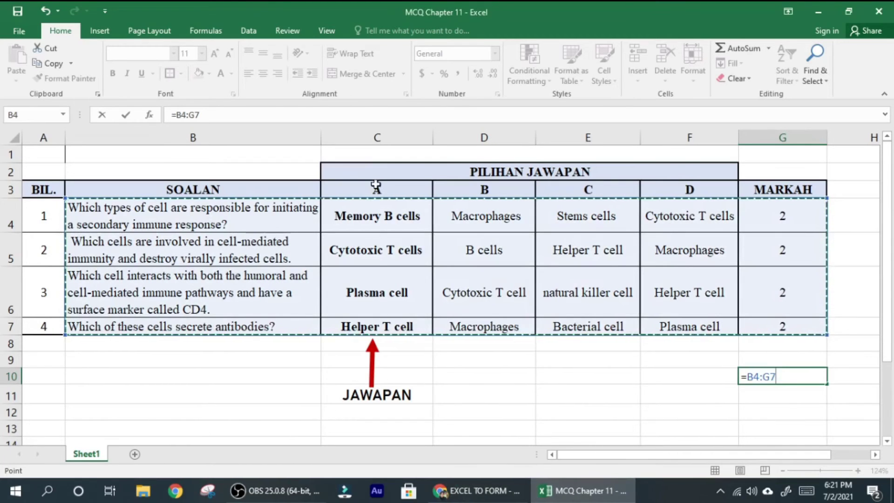
click(455, 494)
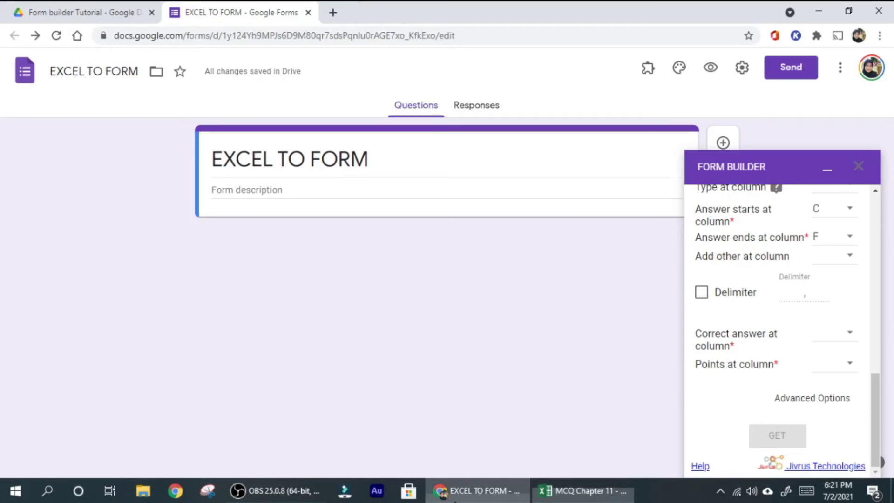
click(854, 332)
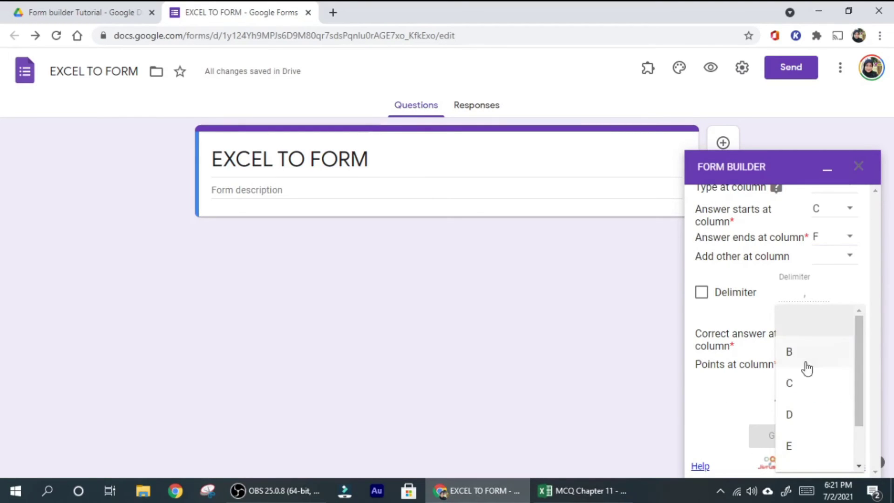
click(800, 391)
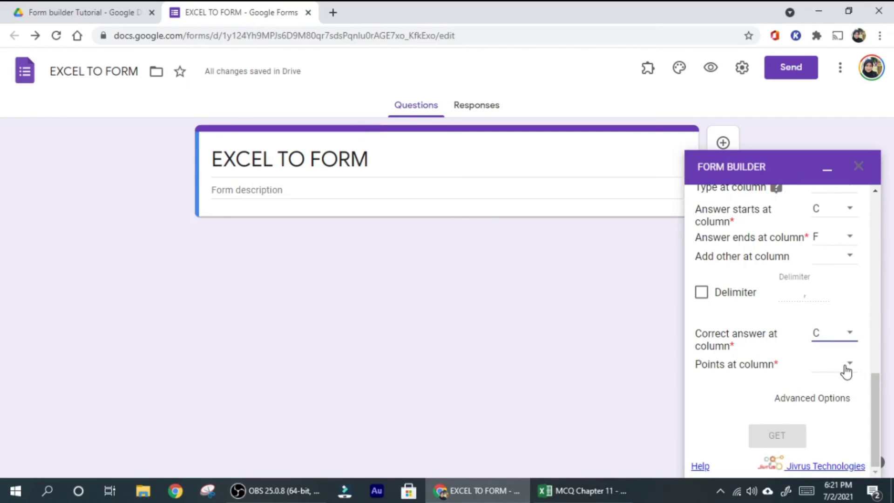
- Check the MARKAH column in Excel, and set Points at column to G in Form Builder
click(582, 490)
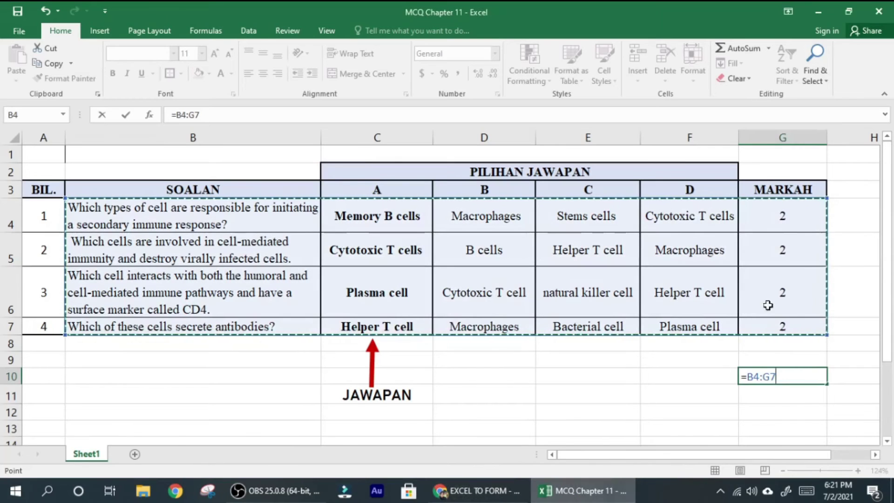
click(479, 491)
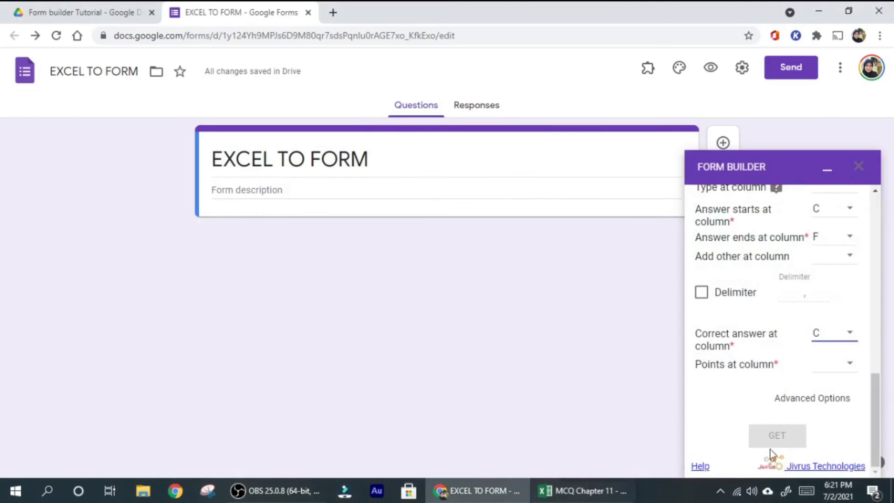
click(853, 368)
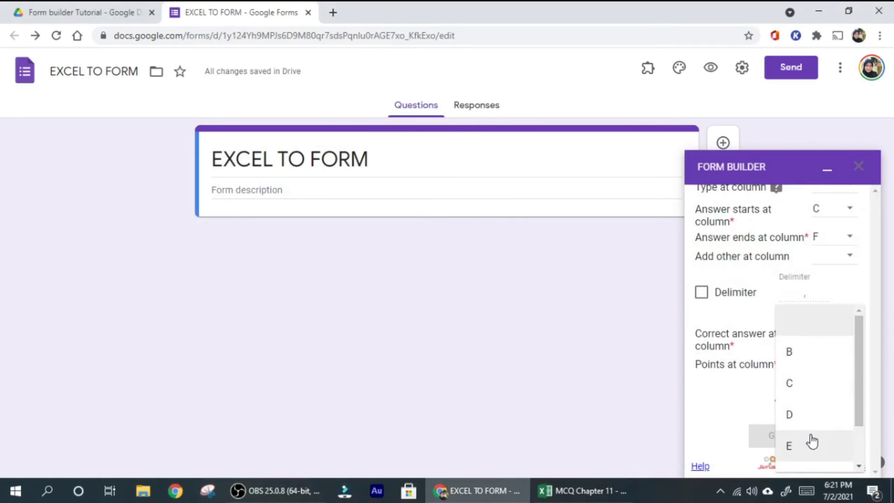
scroll(808, 438, down, 1)
click(805, 459)
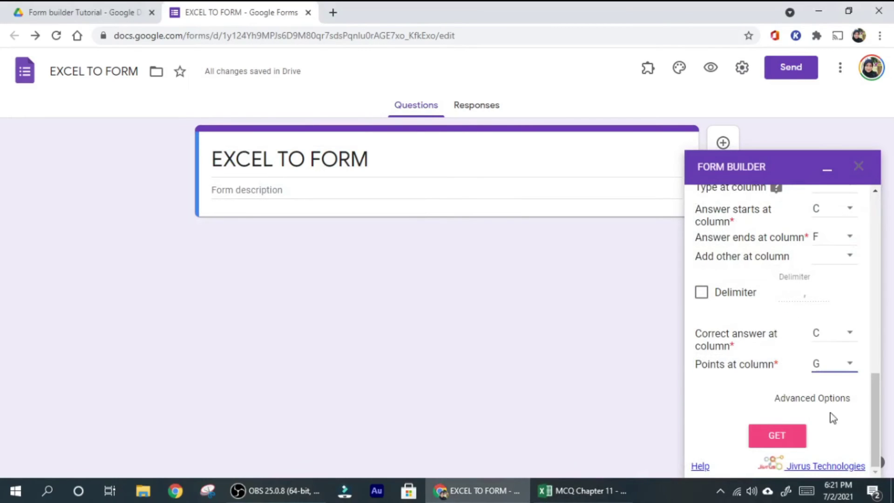
- Fetch the questions from the spreadsheet with the chosen column settings and bring up the list ready to import
click(784, 442)
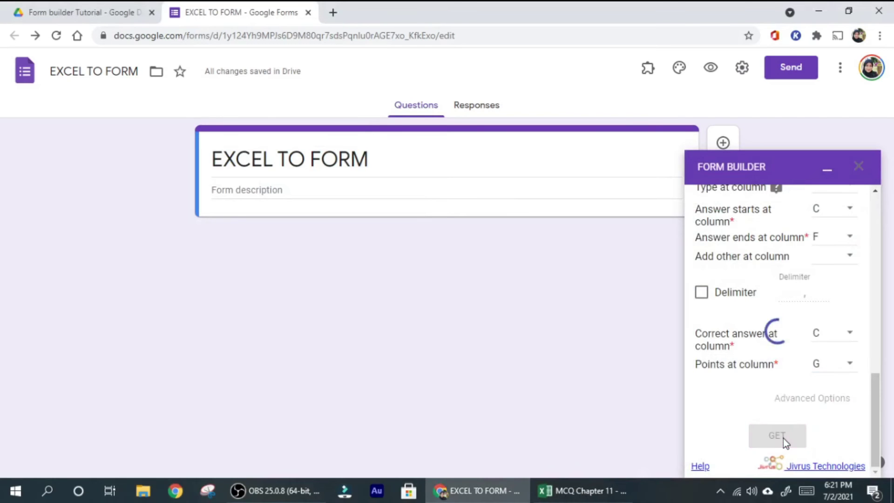
scroll(780, 419, down, 2)
scroll(780, 425, up, 1)
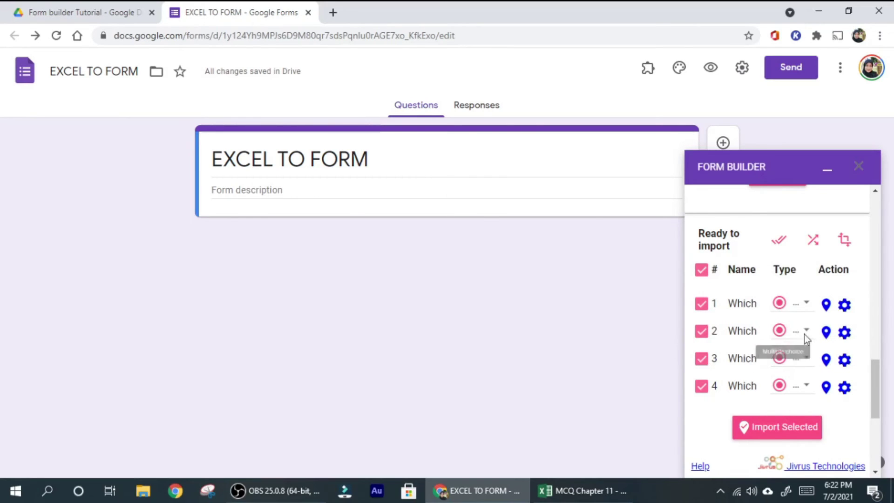
- Check the Multiple choice type of question 1, and import all four selected questions into the form
click(805, 305)
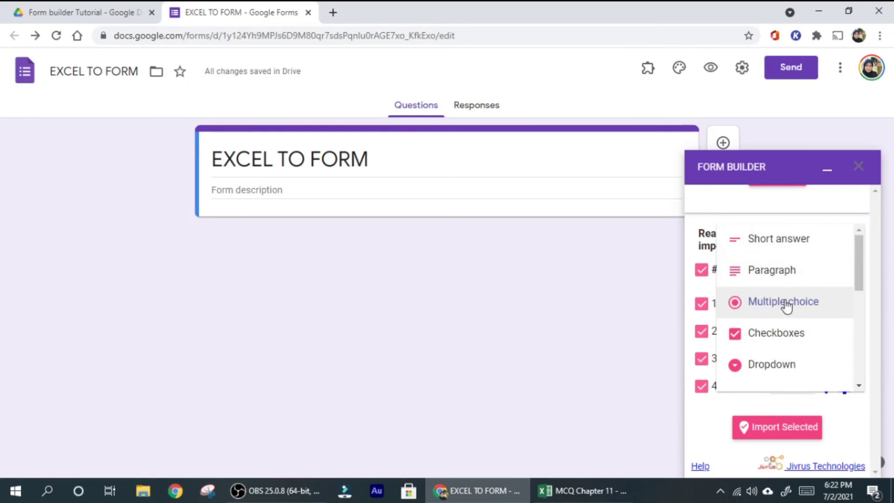
click(842, 439)
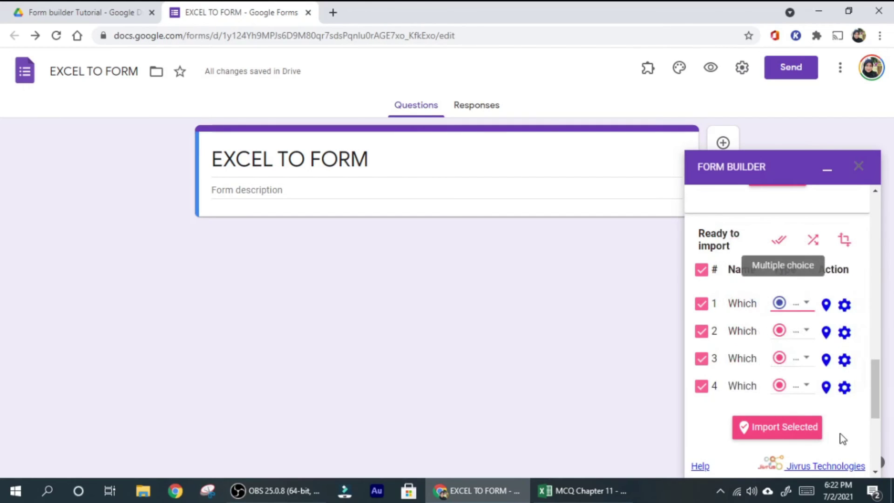
scroll(841, 433, down, 2)
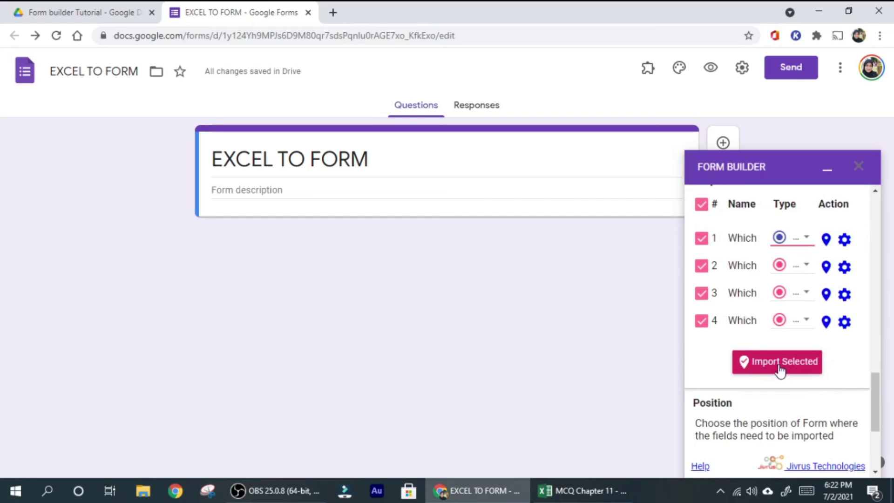
click(779, 366)
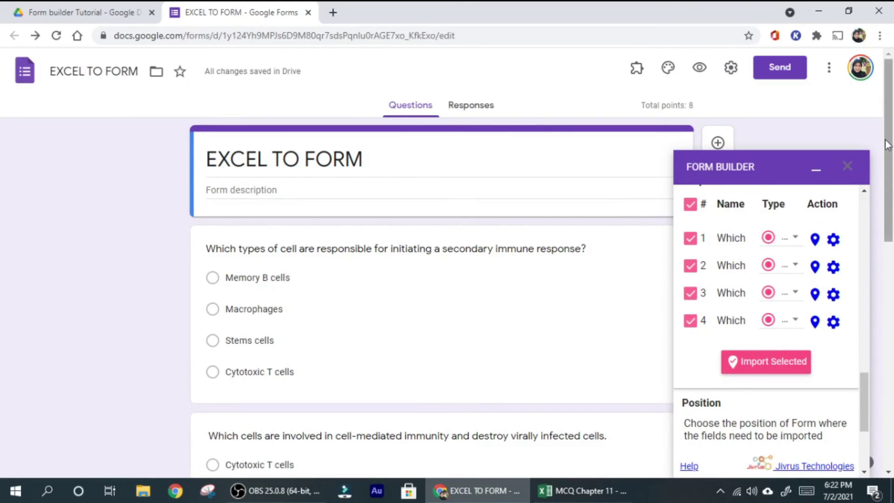
- Close Form Builder and review the imported questions and their answer choices throughout the form
click(847, 167)
scroll(455, 341, down, 8)
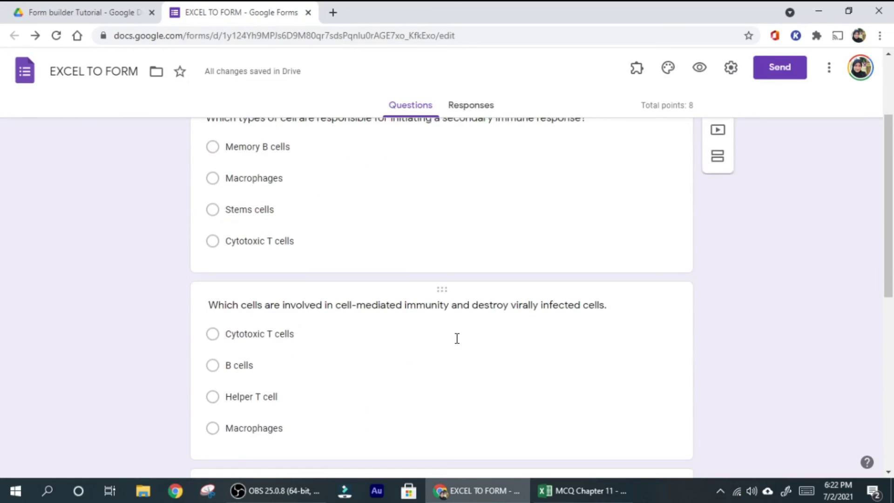
scroll(456, 332, down, 3)
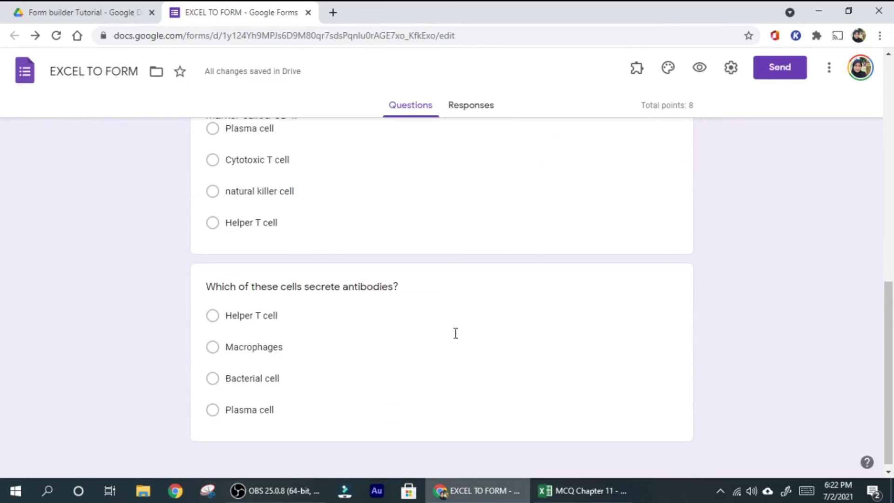
scroll(456, 334, up, 8)
scroll(455, 333, up, 3)
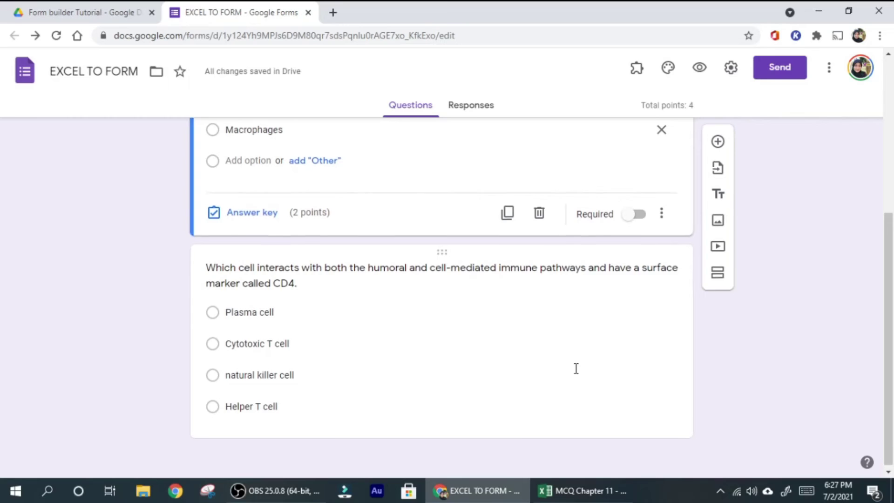
- Open the question about the cell with the CD4 surface marker for editing
click(593, 315)
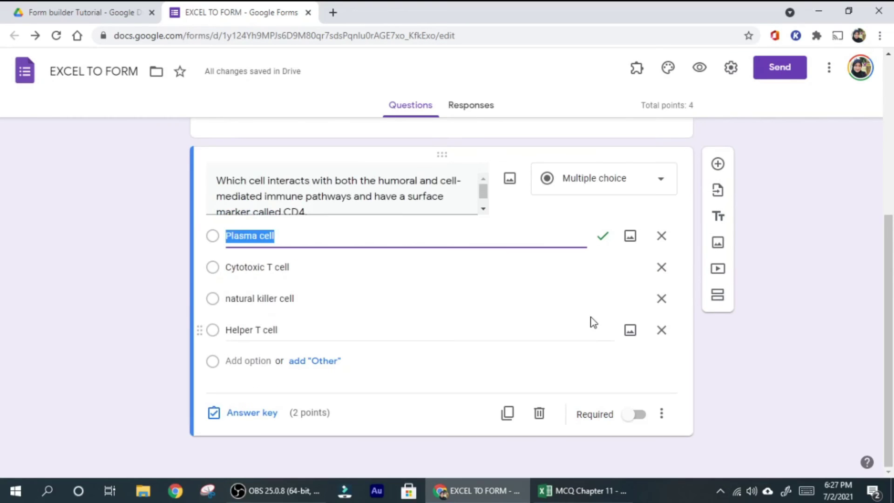